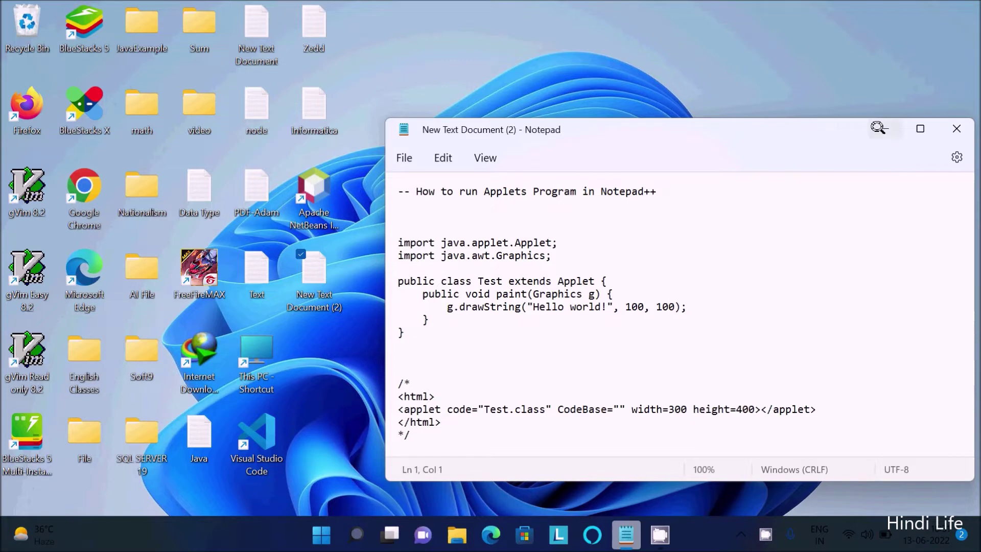
Create a new blank text document on the desktop with the default name and open it.
left_click(879, 128)
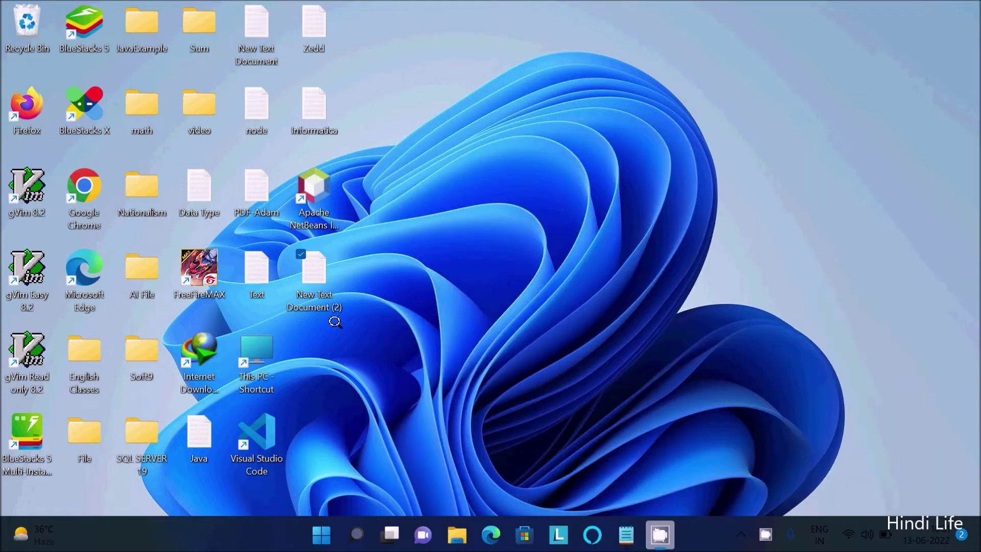
double_click(314, 262)
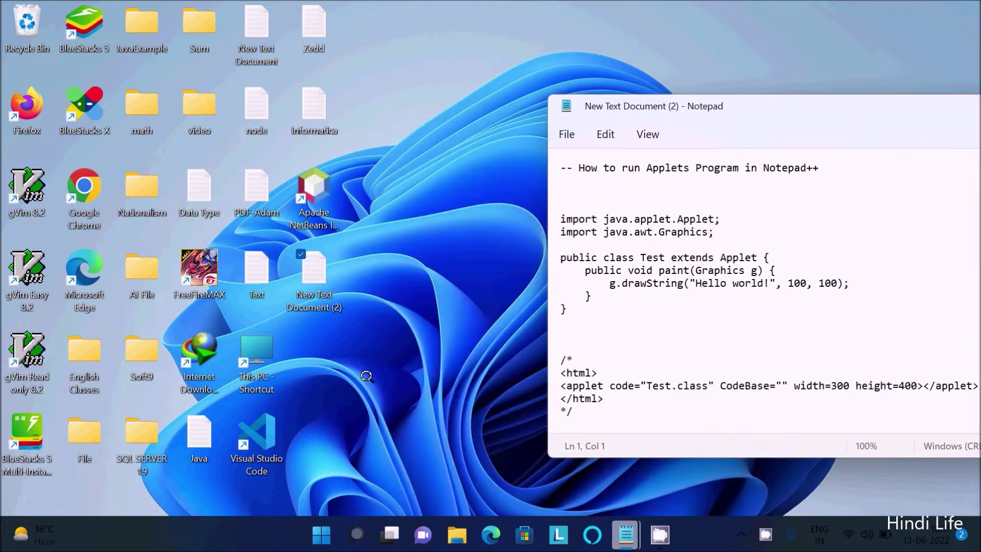
right_click(352, 361)
mouse_move(430, 269)
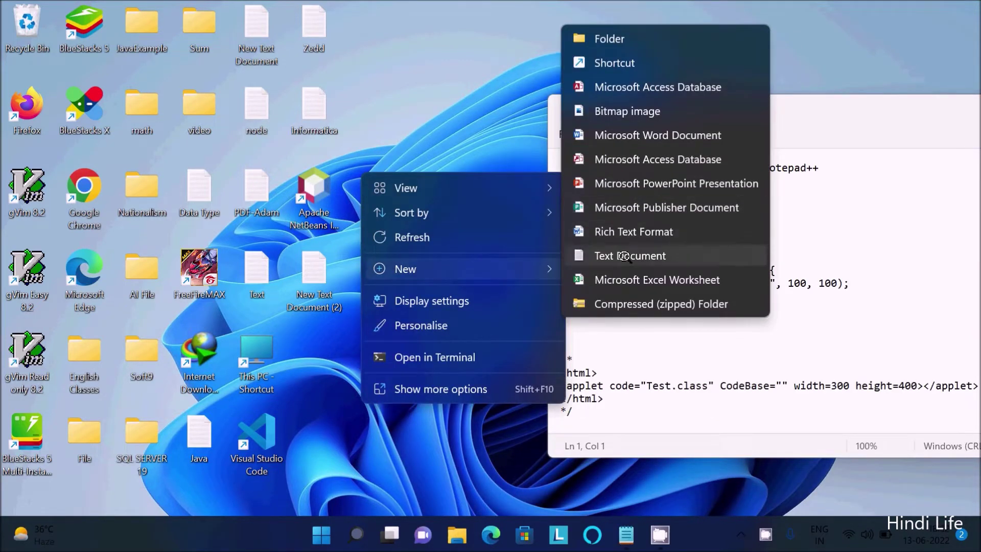
left_click(630, 255)
key("Return")
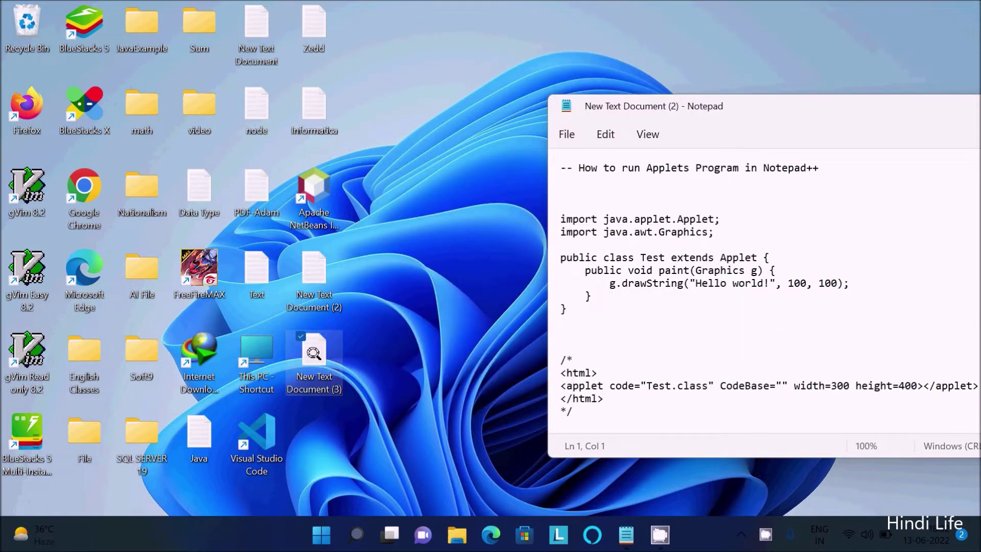
double_click(310, 353)
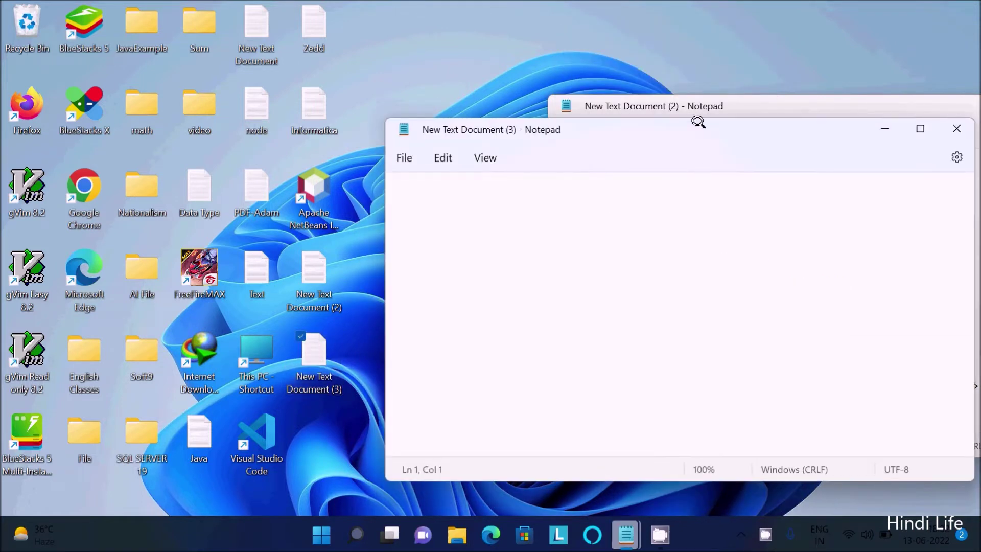
Copy the Java applet class code from the notes into the new document.
left_click(694, 108)
left_click_drag(571, 314, 550, 213)
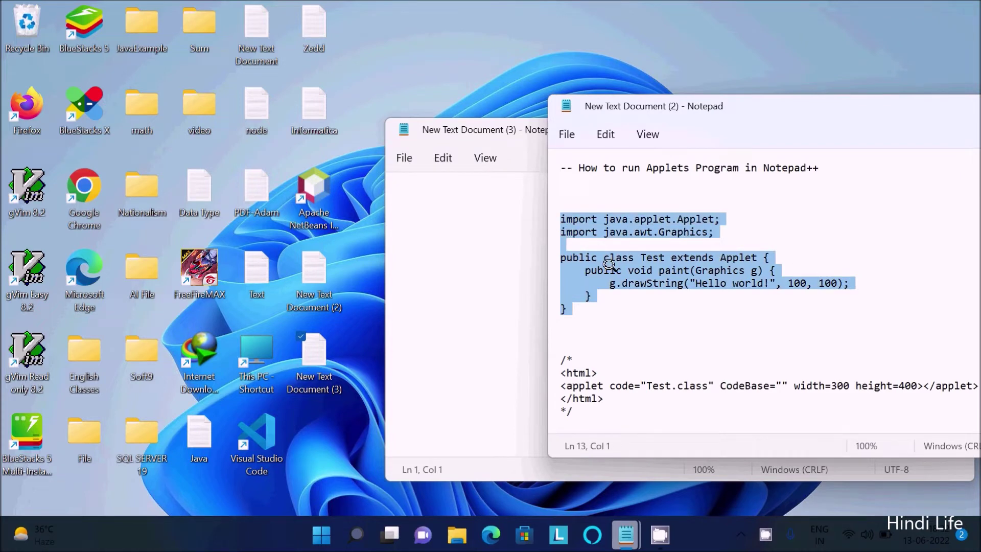
key("ctrl+c")
left_click(503, 232)
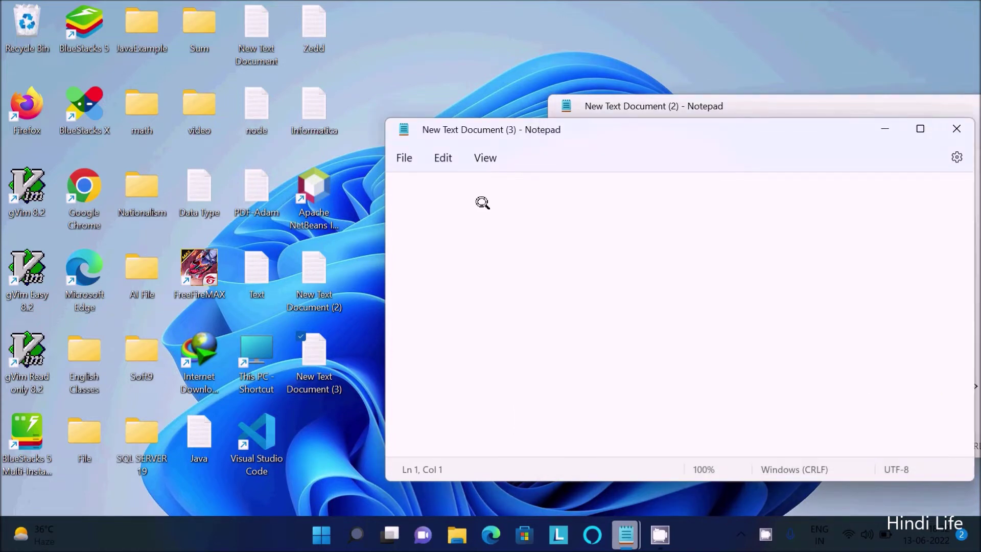
key("ctrl+v")
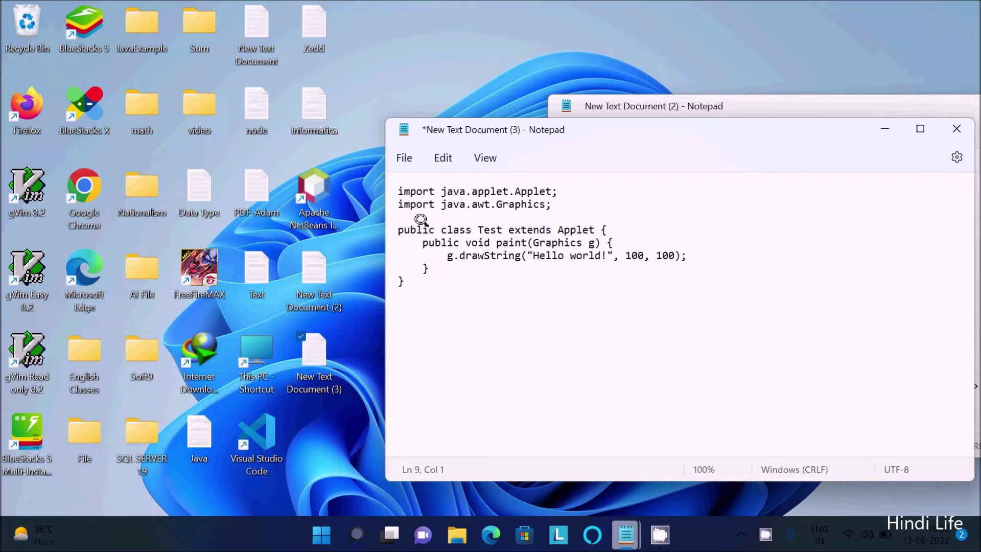
Save the new document as Test.java.
left_click(404, 158)
left_click(412, 286)
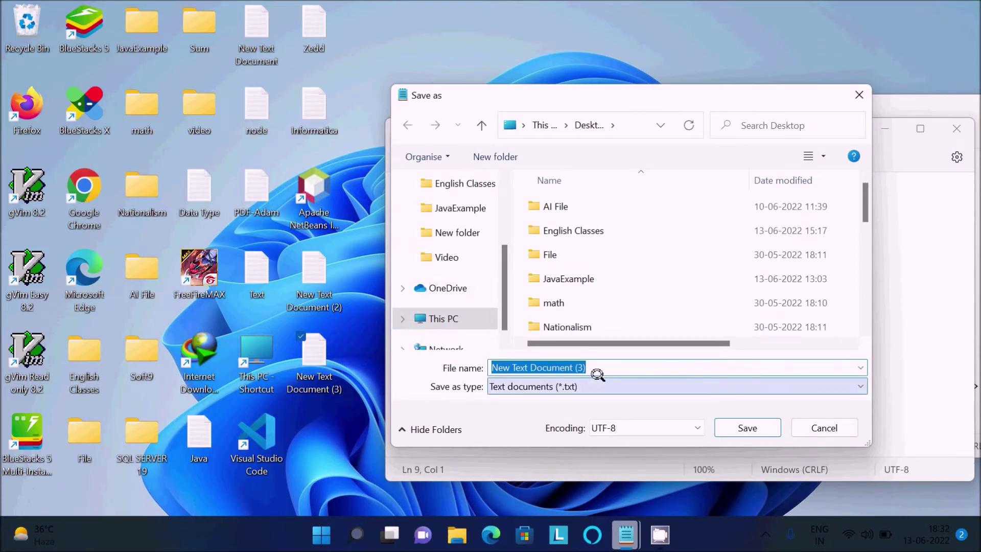
key("BackSpace")
type("Test.java")
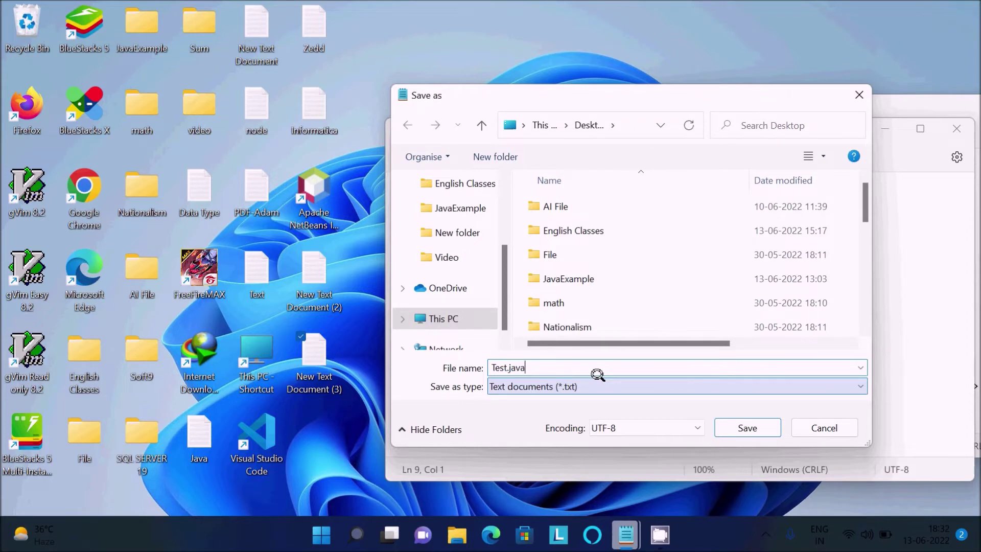
key("Return")
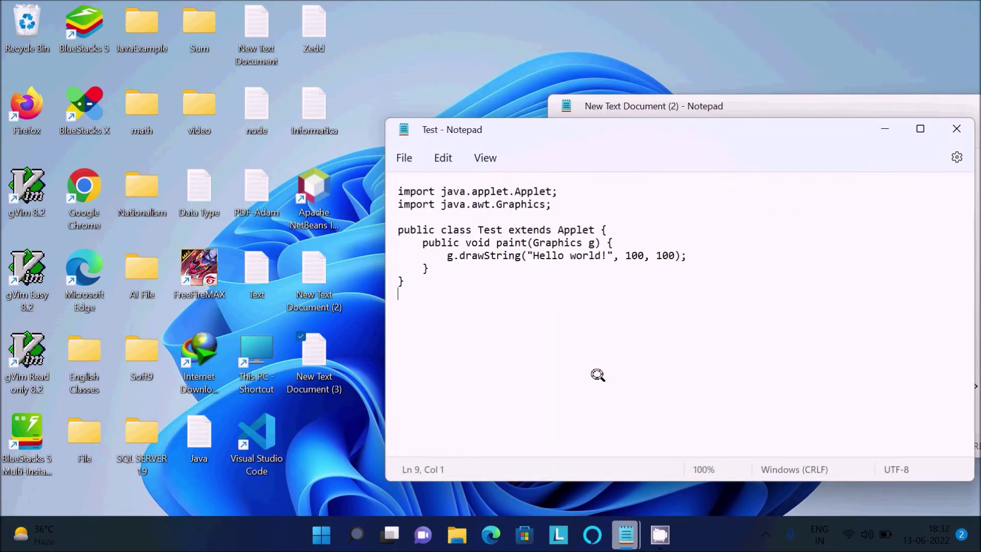
left_click(684, 106)
Replace the Test document's Java code with the HTML applet tag block, removing the blank first line.
left_click_drag(573, 412, 559, 345)
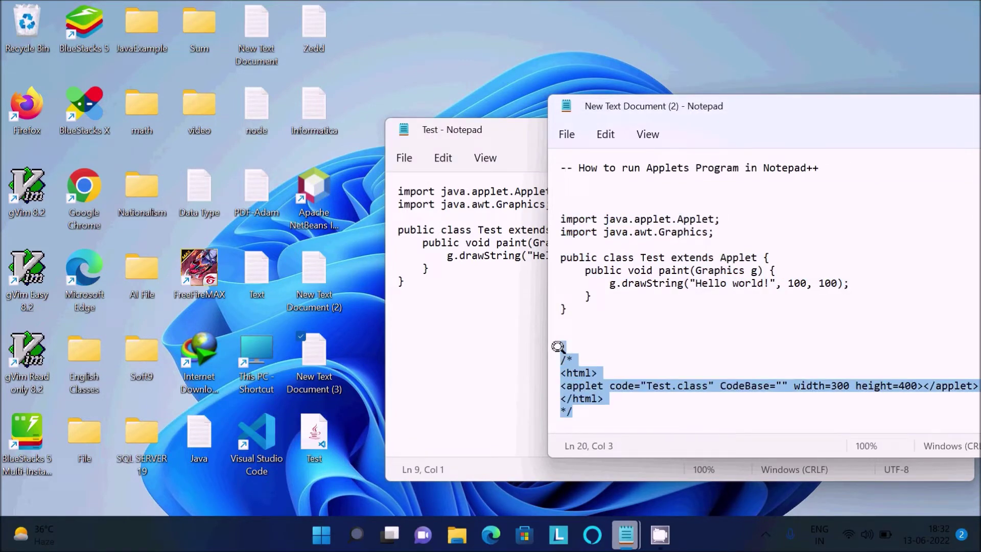
right_click(576, 374)
left_click(627, 151)
left_click(406, 288)
key("ctrl+a")
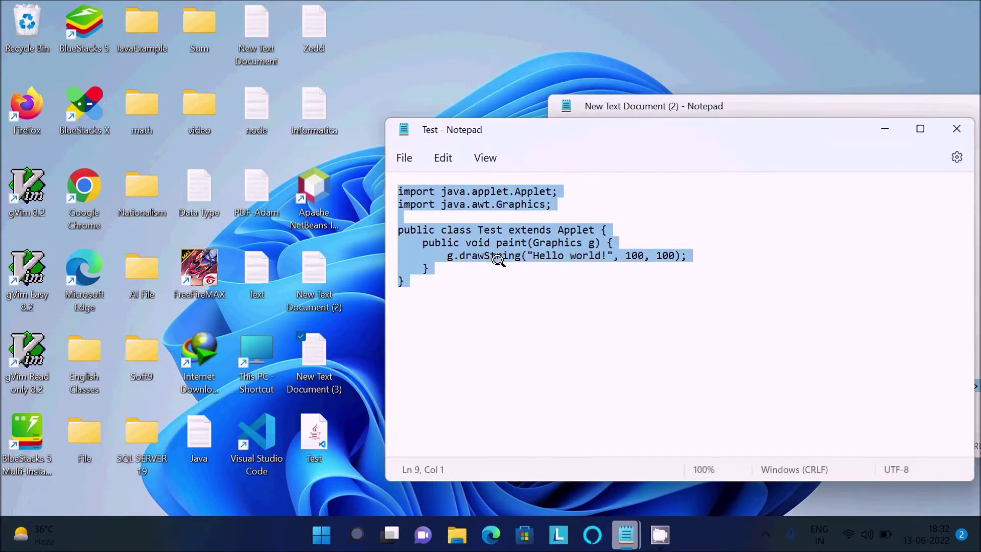
key("ctrl+v")
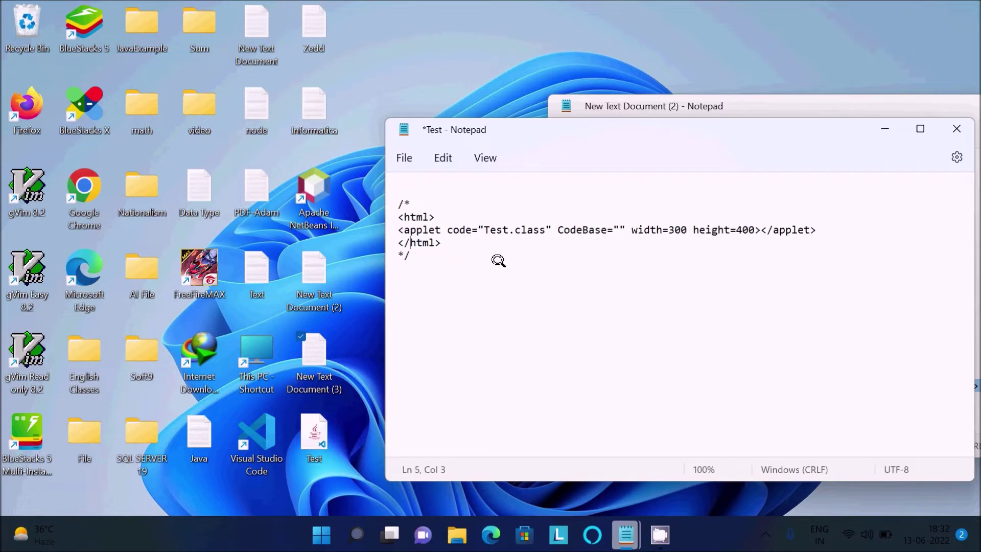
key("ctrl+Home")
key("Delete")
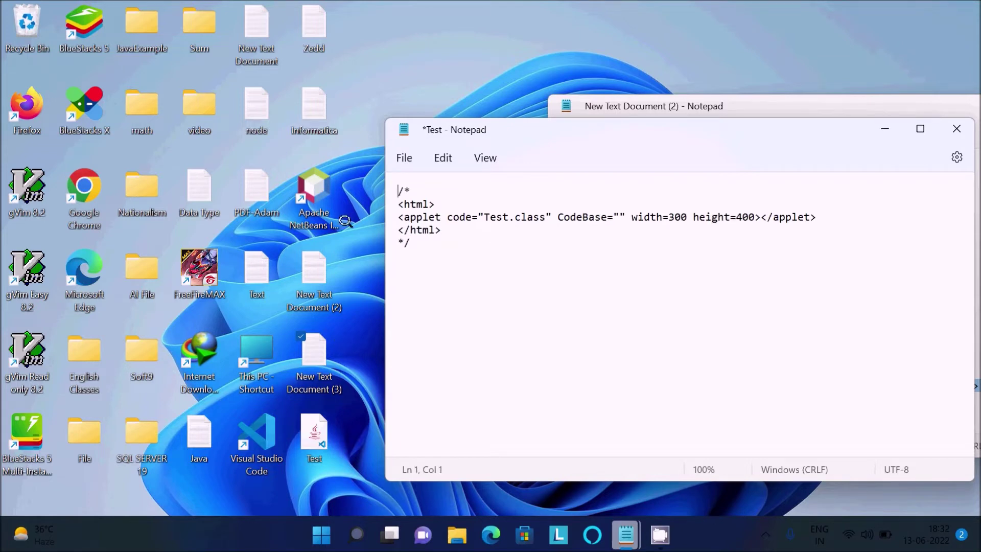
Save the HTML document as Test.html.
left_click(405, 157)
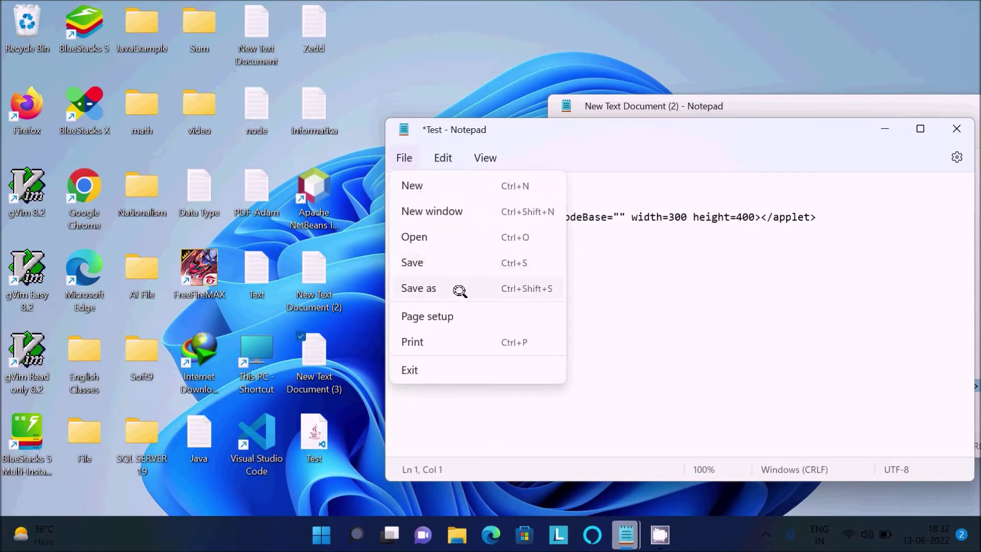
left_click(426, 288)
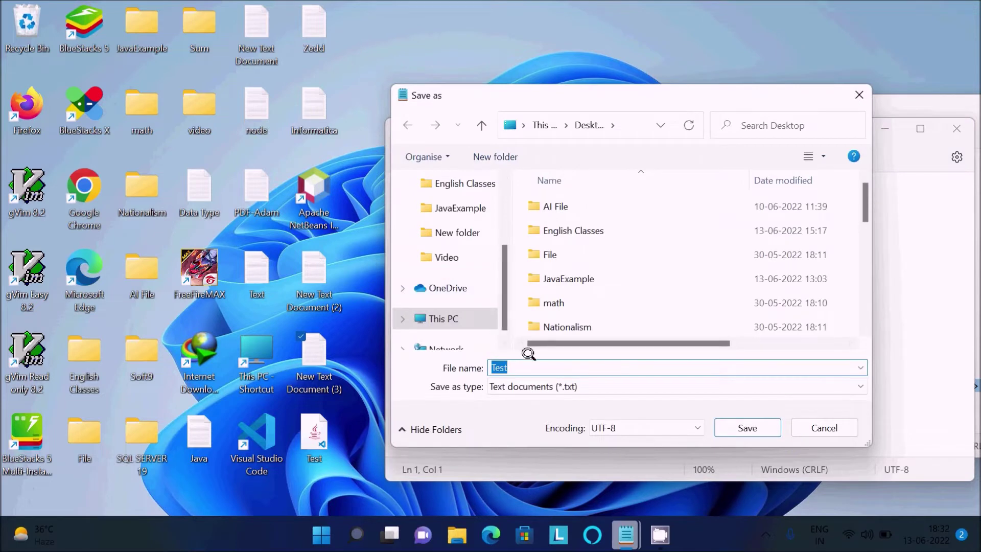
key("End")
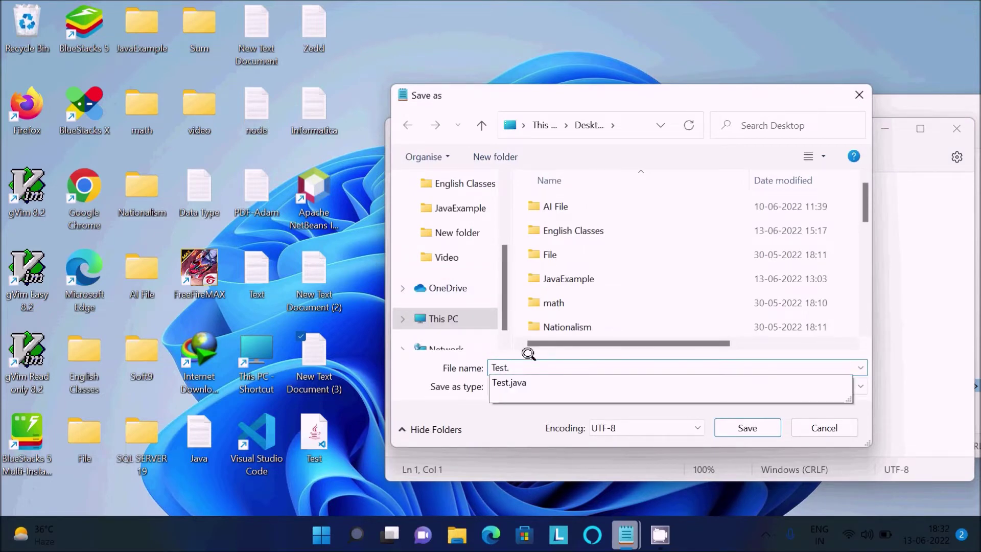
type("html")
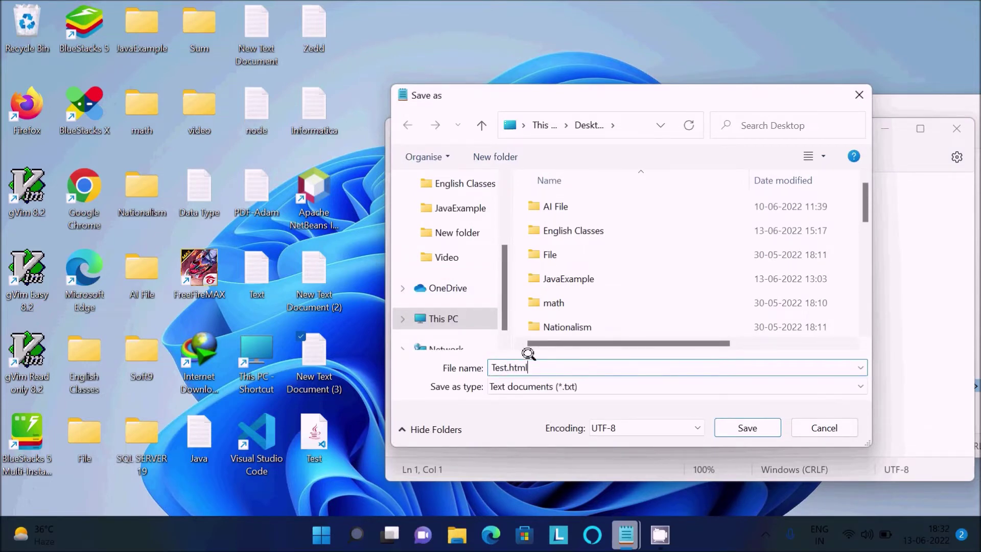
key("Return")
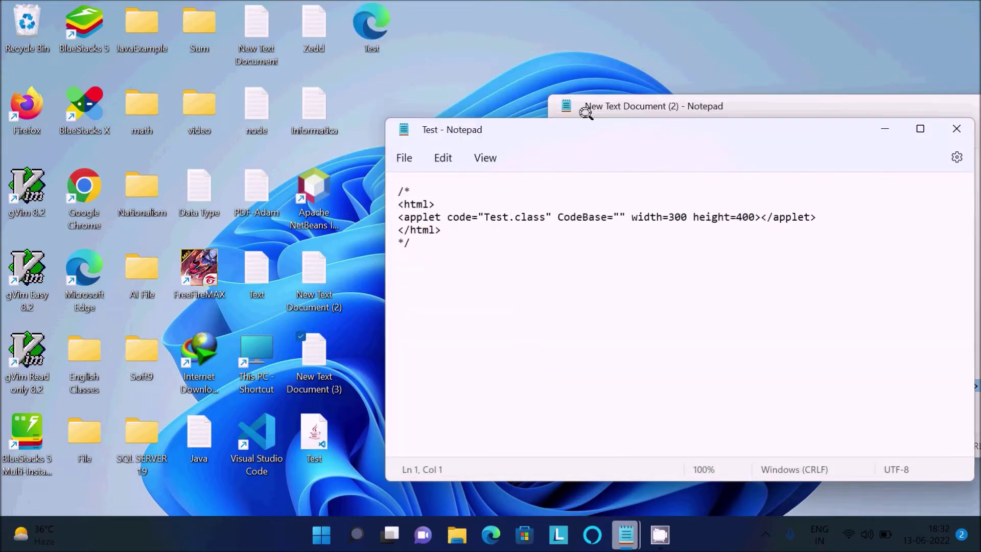
Close the Test notes and delete New Text Document (3) from the desktop.
left_click_drag(654, 130, 372, 115)
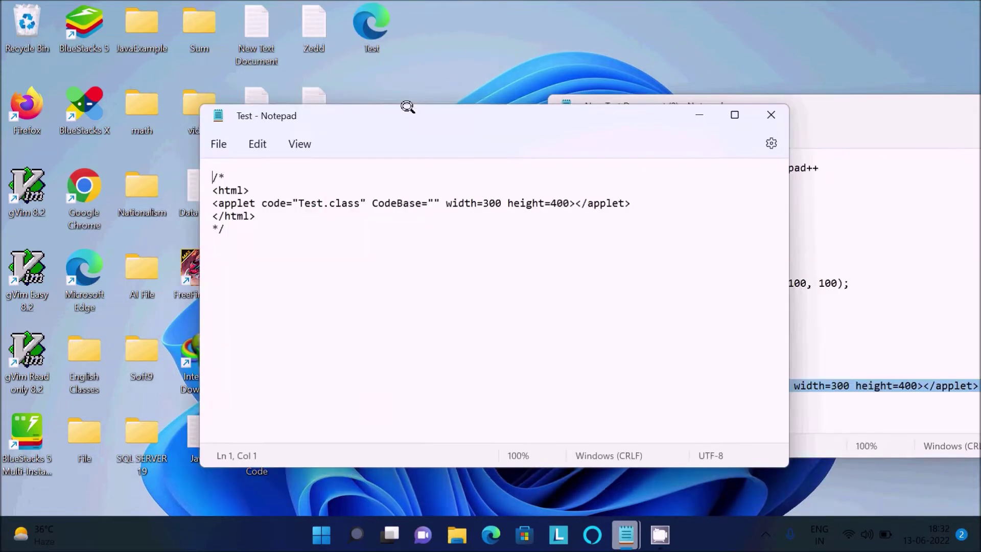
left_click(677, 114)
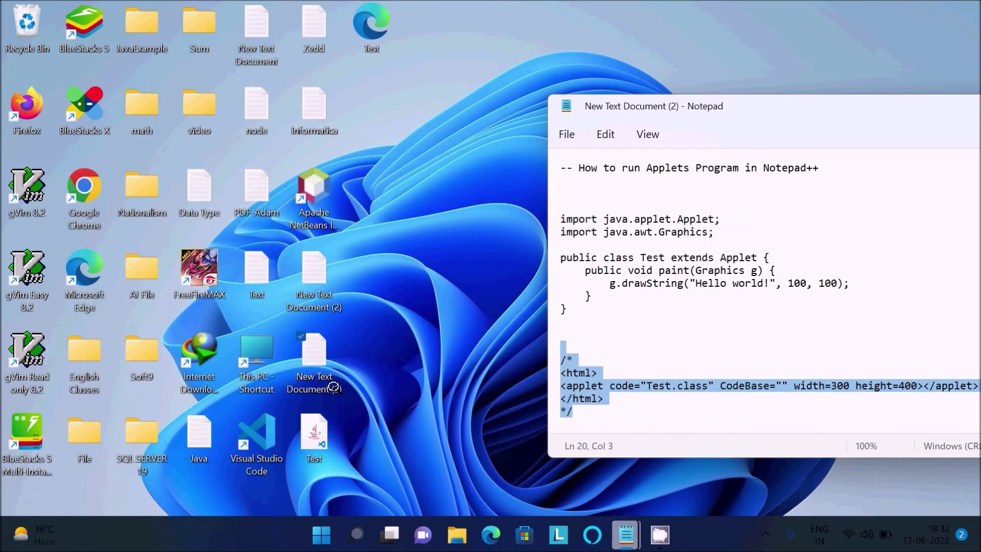
right_click(307, 359)
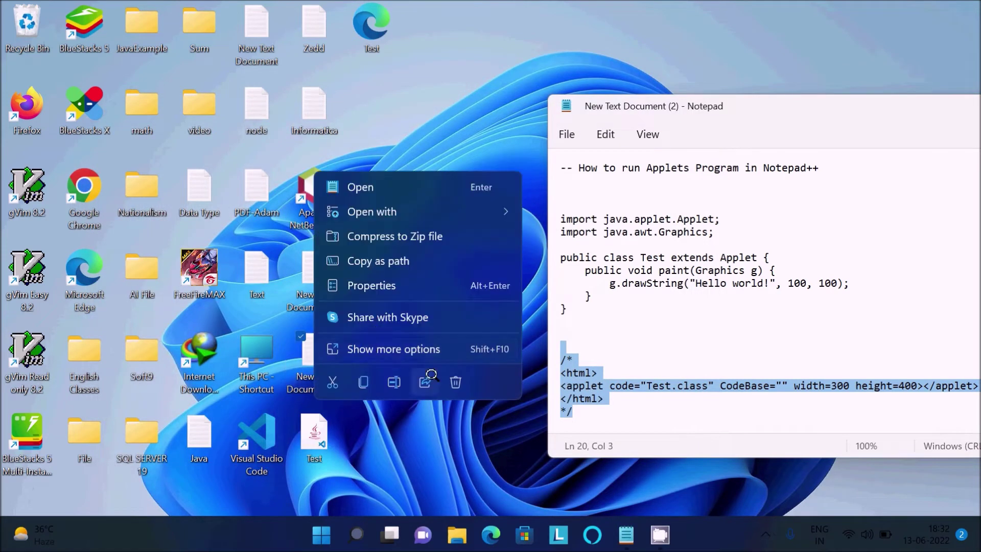
left_click(455, 382)
Minimize the applet notes and launch Command Prompt from search.
left_click_drag(748, 102, 597, 99)
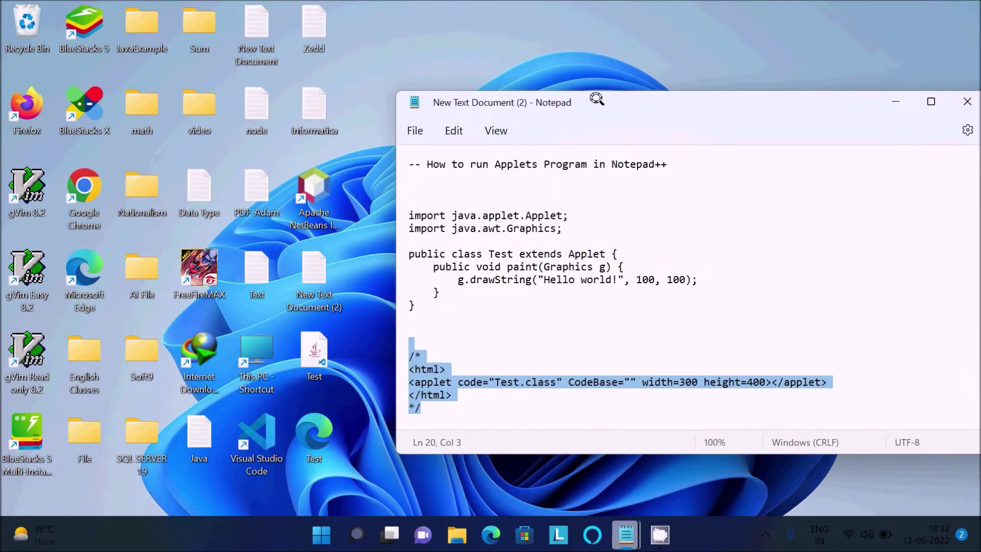
left_click(931, 101)
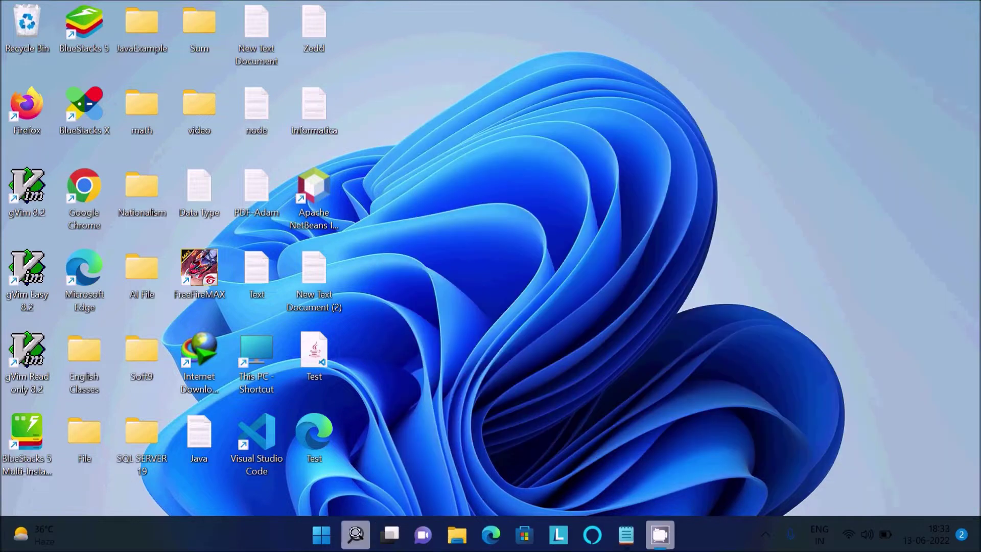
left_click(356, 534)
left_click(466, 191)
type("ja")
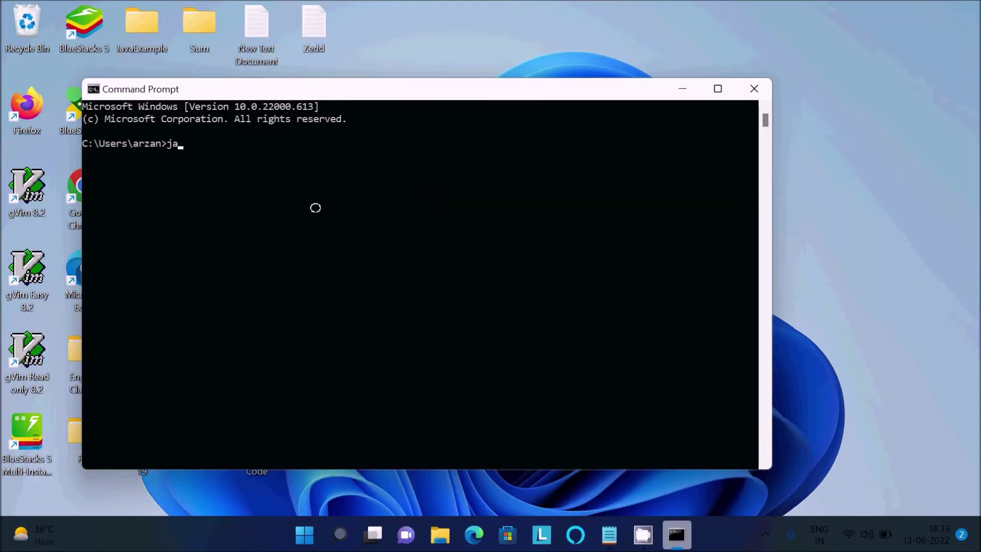
type("va")
type("javac")
Run java, javac and java -version to confirm Java 1.8.0_211 is installed.
key("Return")
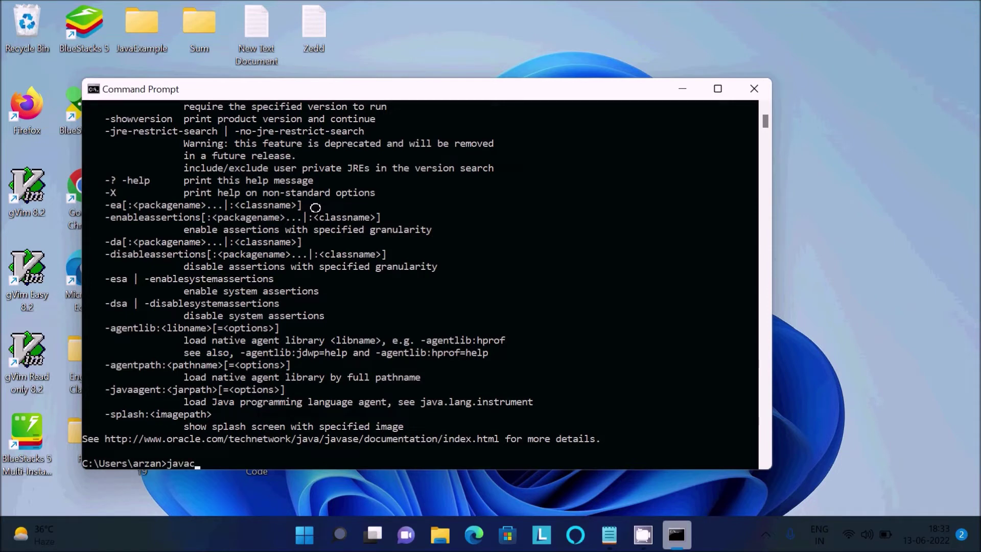
key("Return")
type("ja")
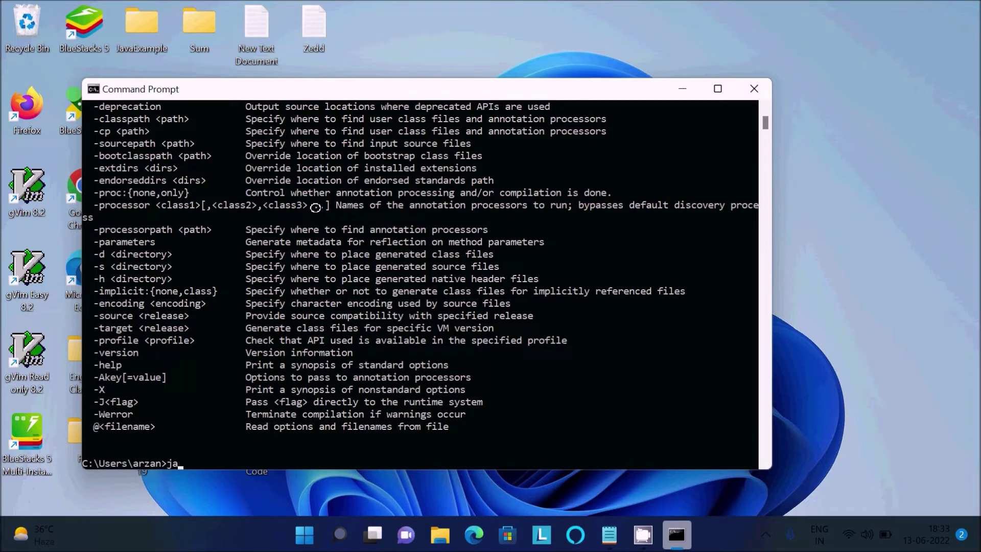
type("va -ver")
type("sion")
key("Return")
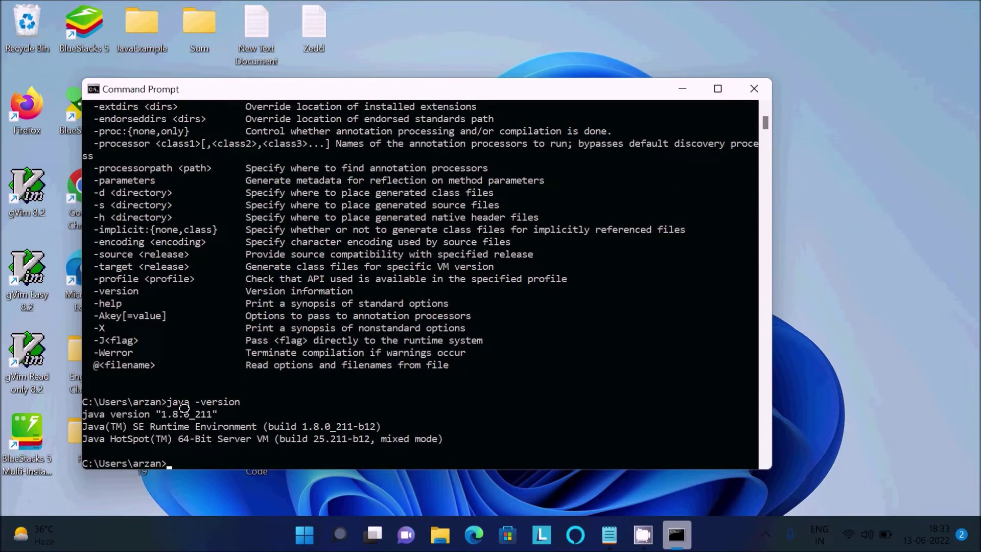
Close Command Prompt and launch Notepad++ with a new document.
left_click(753, 88)
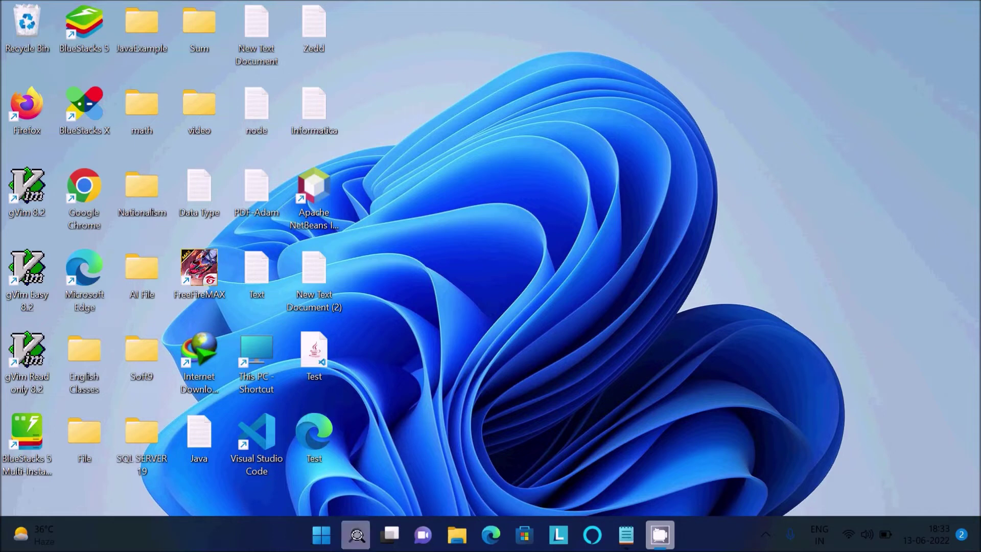
left_click(356, 535)
left_click(289, 342)
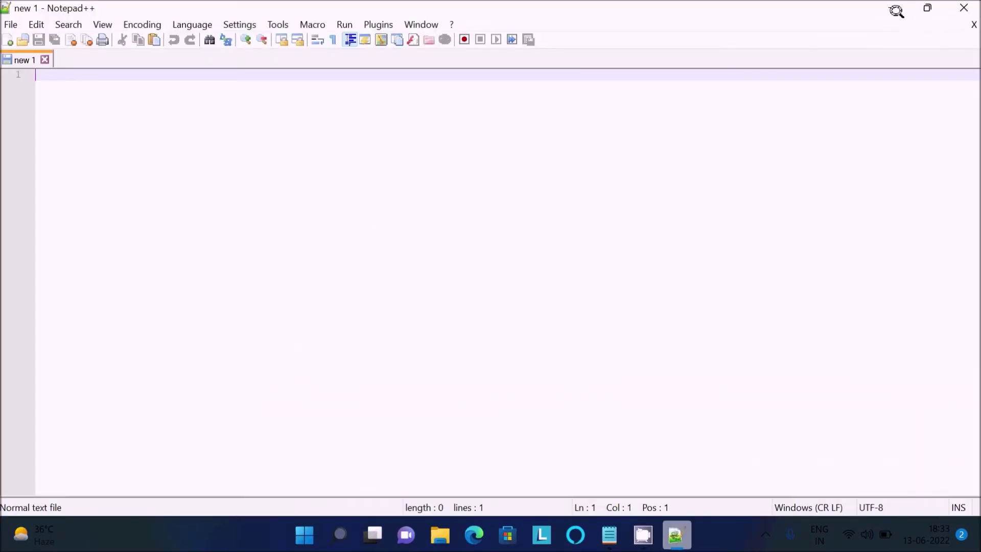
Install the NppExec plugin by selecting it in Plugins Admin.
left_click(377, 24)
mouse_move(409, 78)
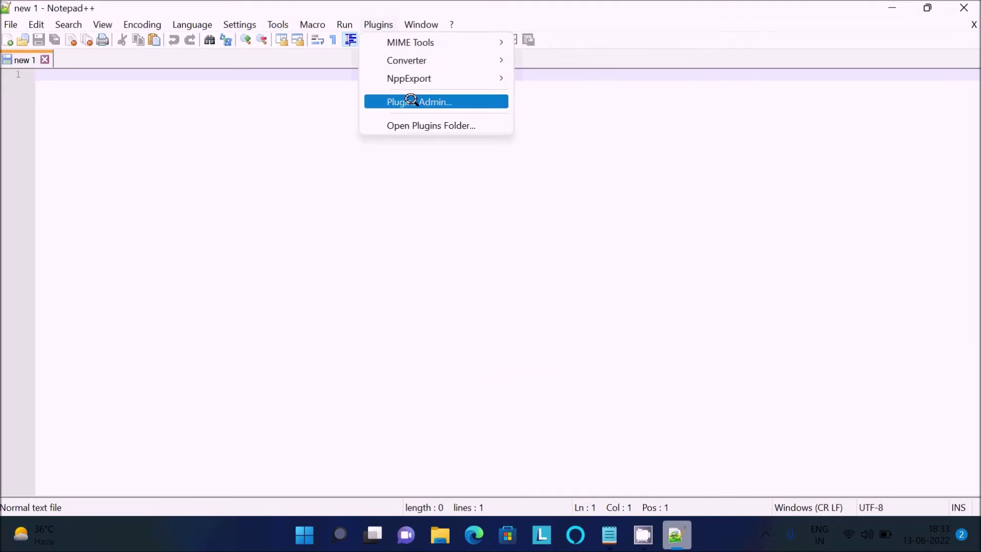
left_click(413, 102)
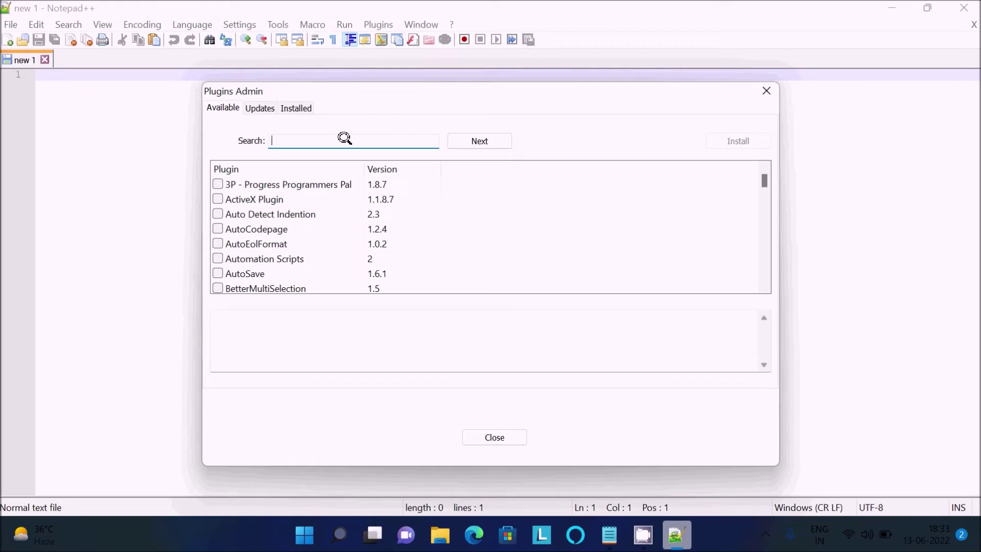
type("npp")
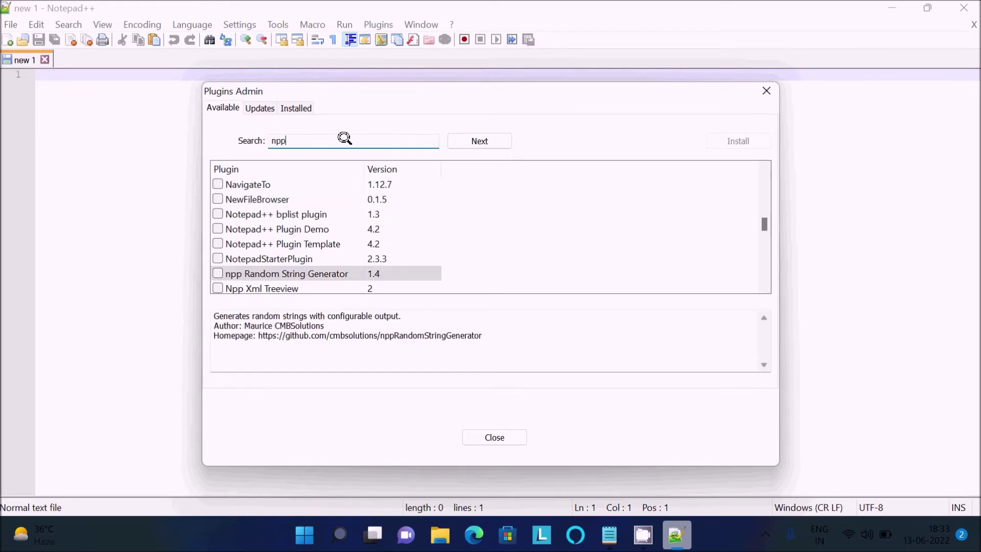
type("E")
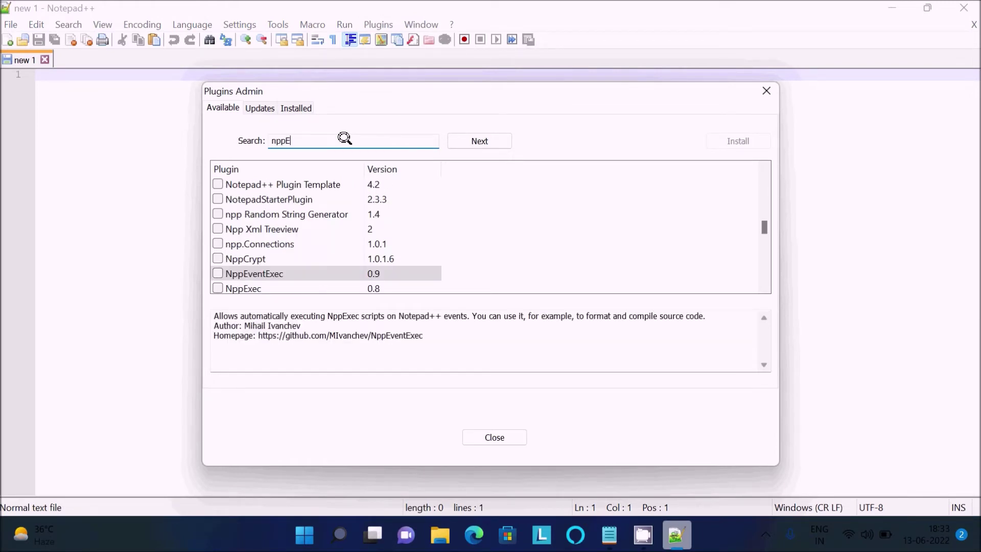
left_click(246, 288)
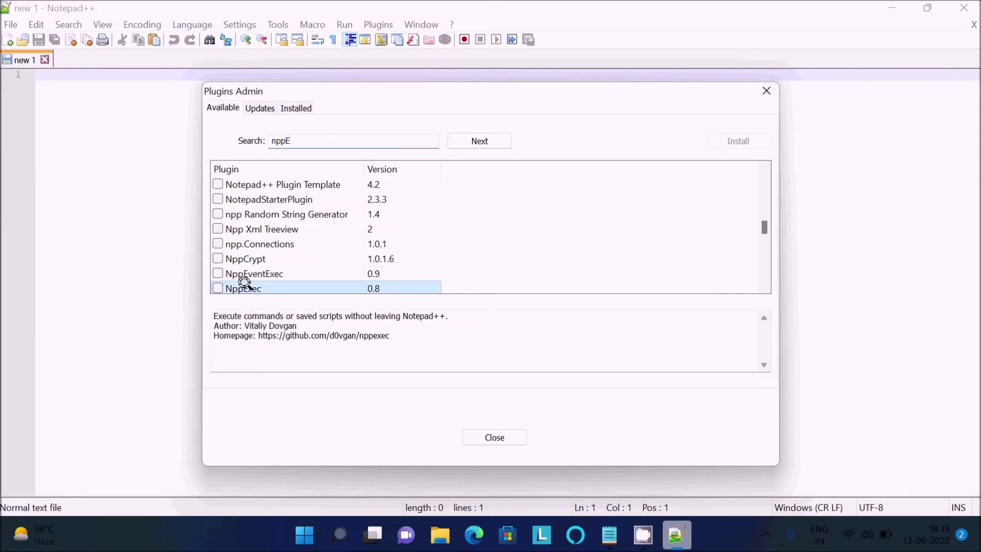
left_click(216, 273)
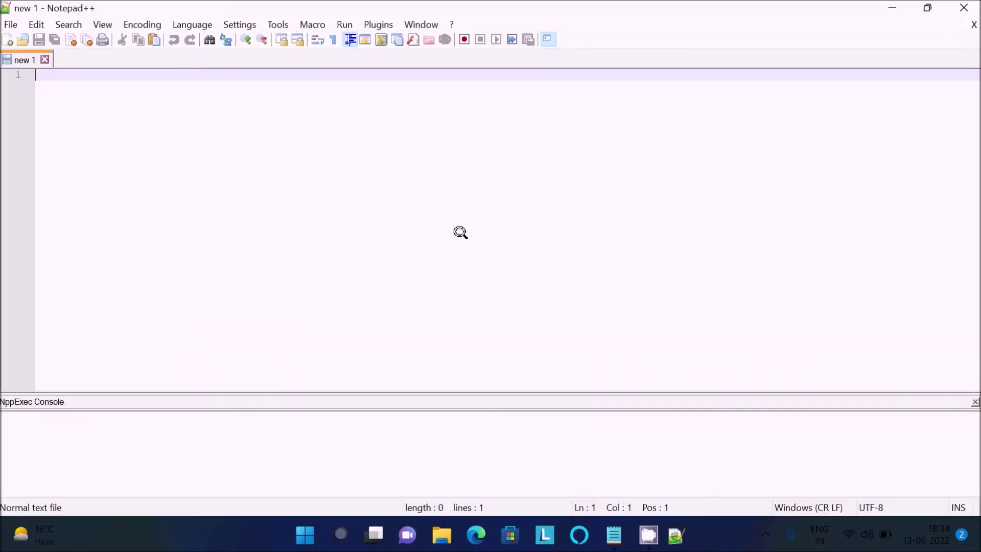
Open and dismiss the NppExec Execute Script dialog, then minimize Notepad++.
left_click(378, 24)
mouse_move(405, 78)
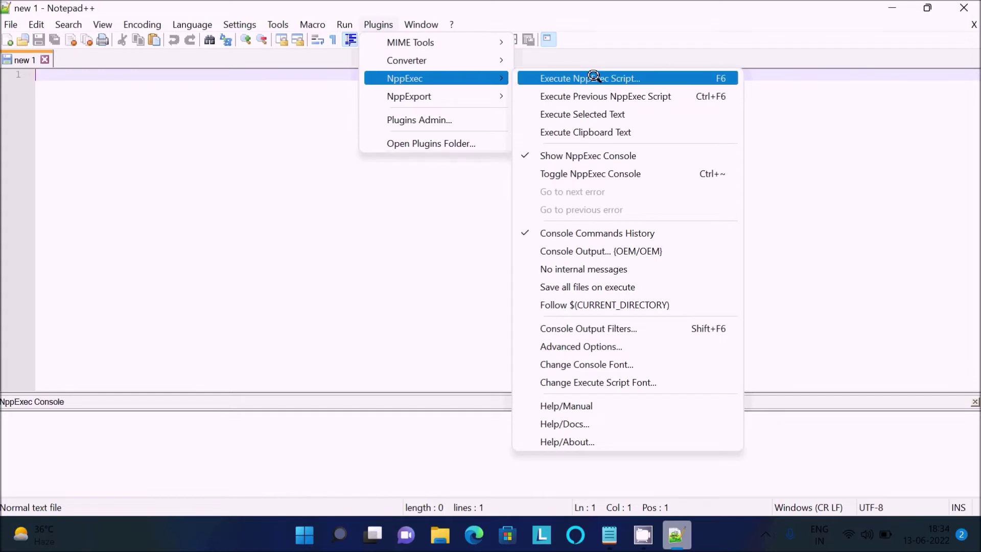
left_click(595, 78)
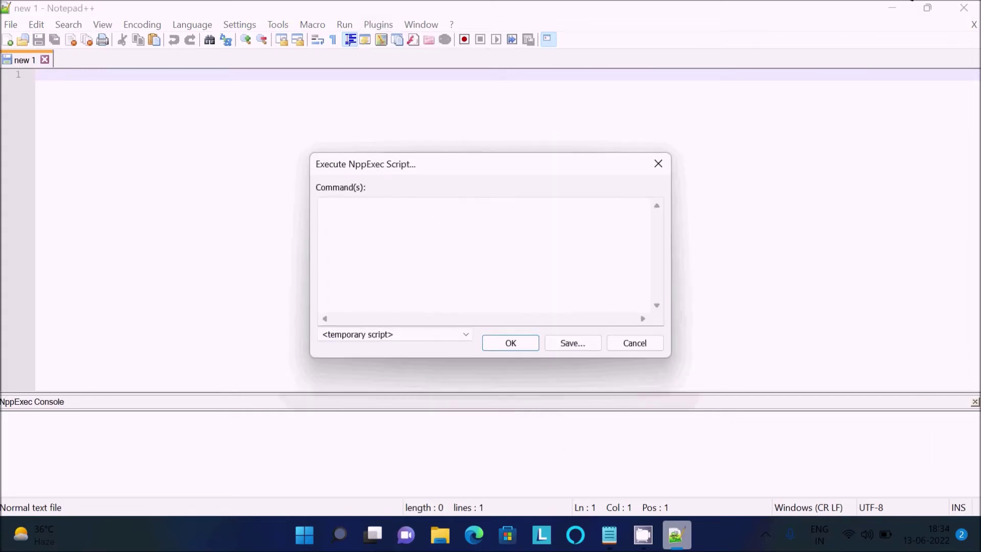
left_click(873, 6)
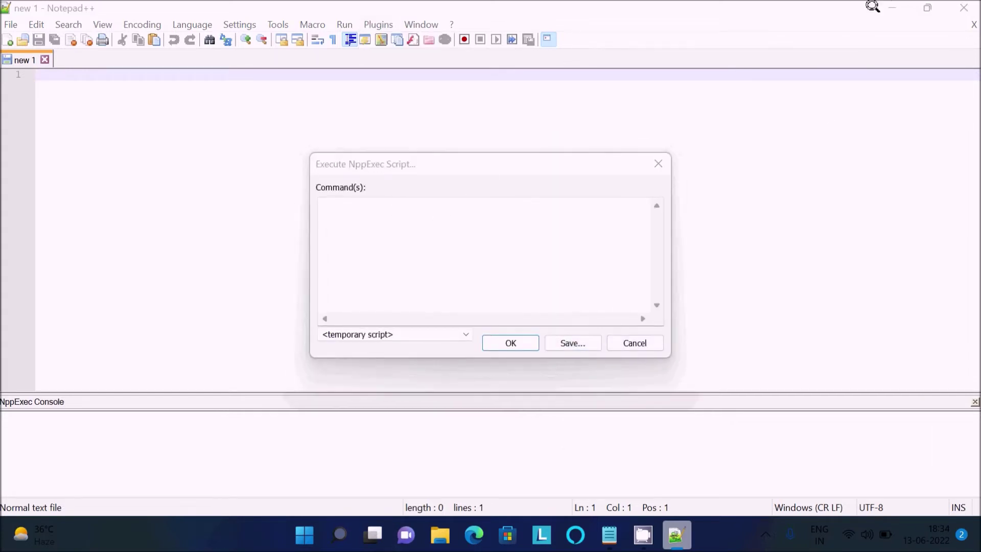
left_click(635, 342)
left_click(893, 7)
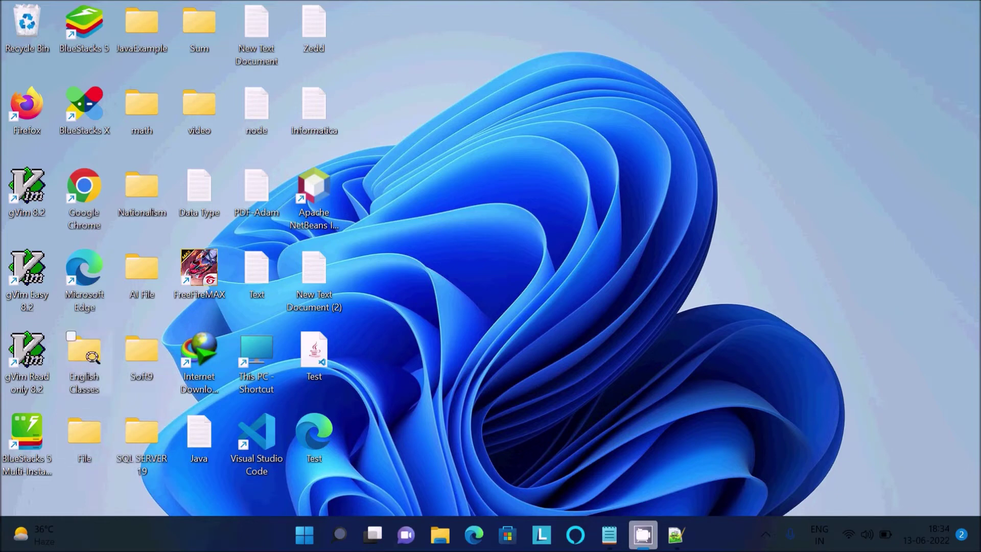
Look up the AI File folder's path, then return to Notepad++ with its Plugins menu open.
double_click(141, 268)
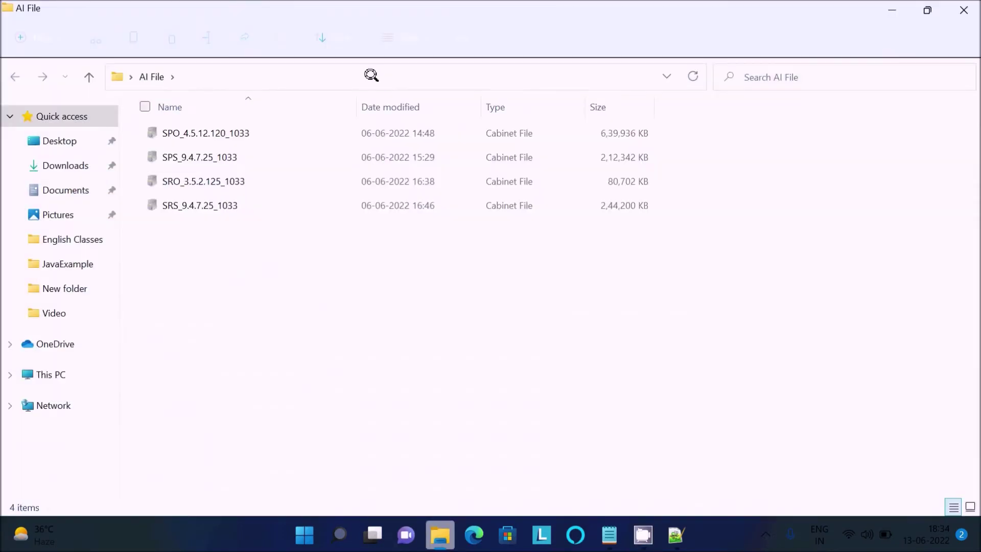
left_click(371, 73)
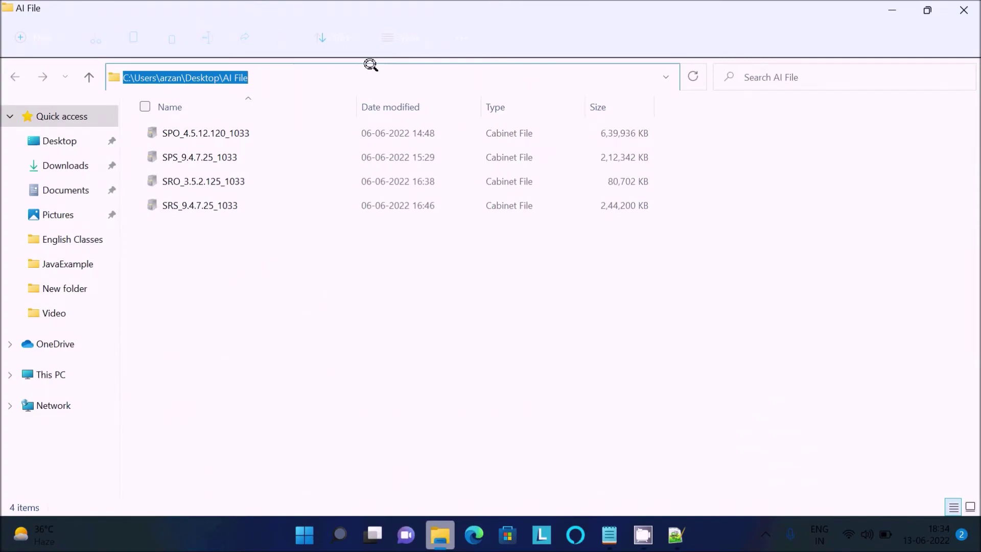
left_click(964, 10)
left_click(675, 534)
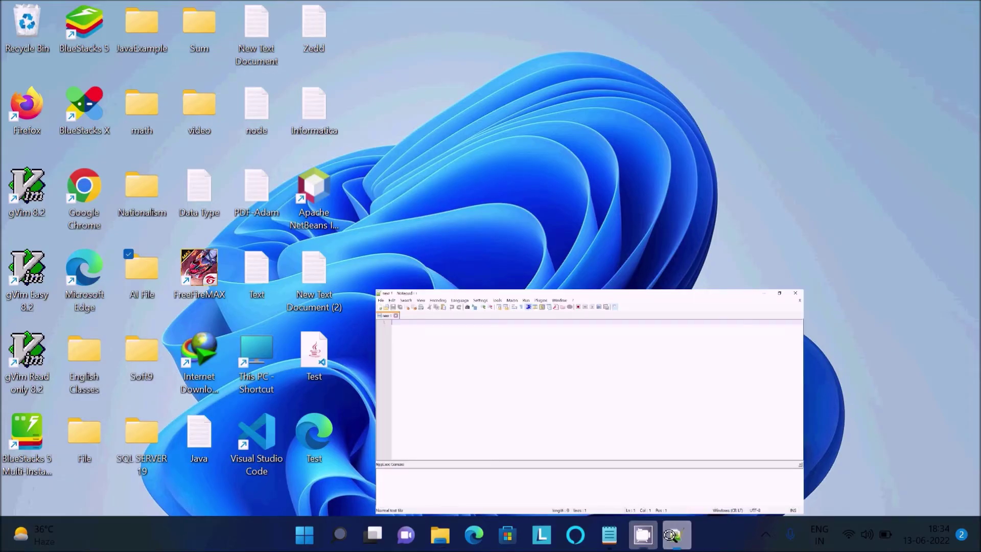
left_click(378, 25)
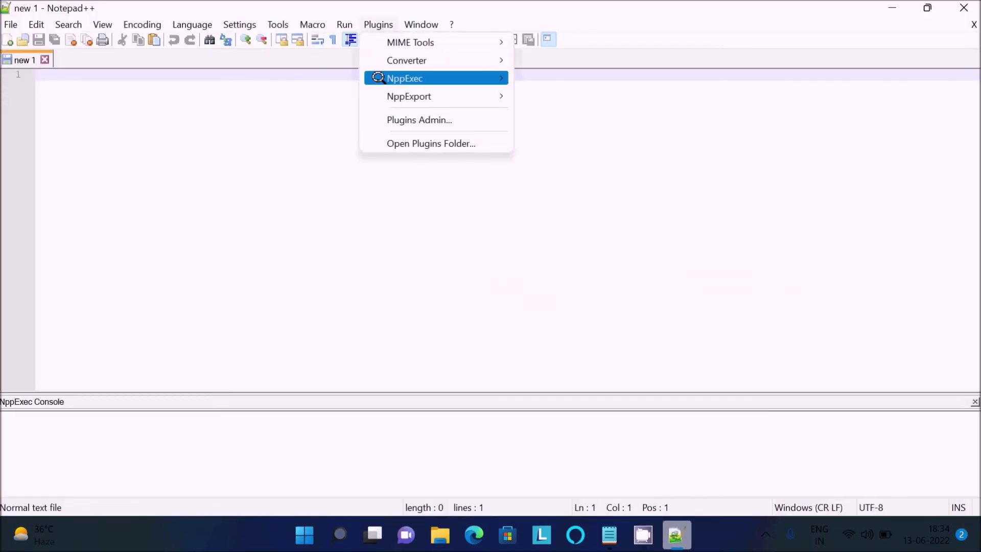
Create an NppExec script D1 that changes to the pasted Desktop path, then save and run it.
mouse_move(435, 79)
left_click(536, 78)
type("cd")
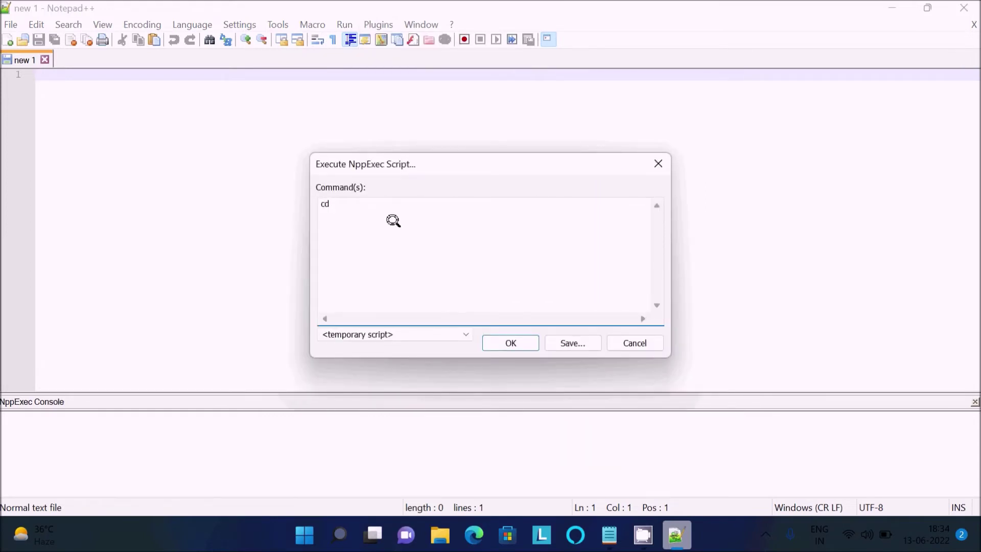
type("C:\\Users\\arzan\\Desktop\\AI File")
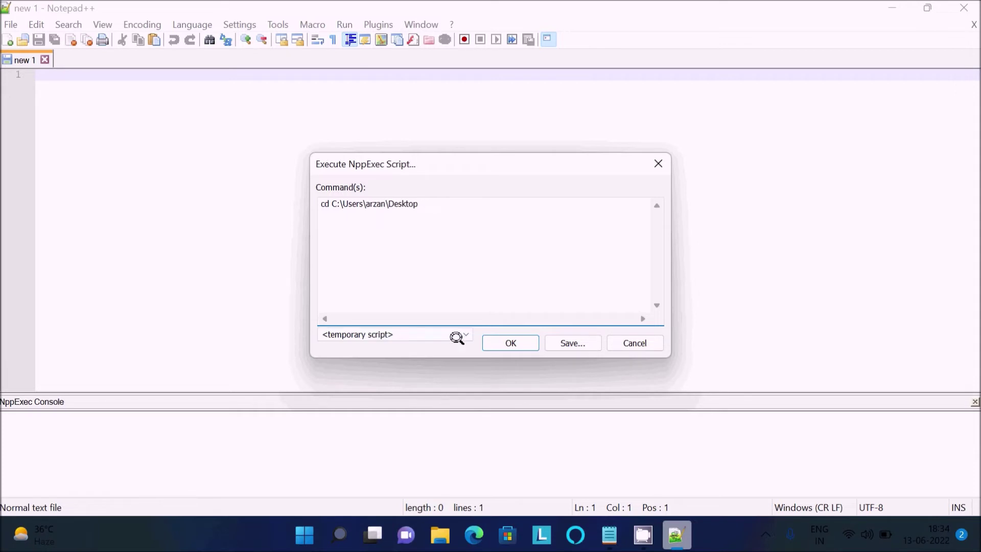
left_click(573, 343)
type("D1")
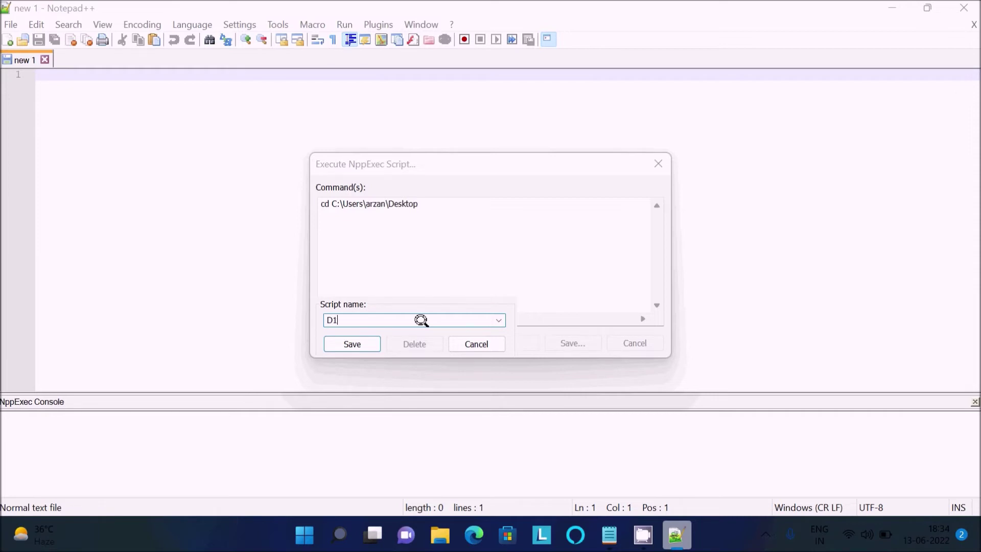
left_click(352, 344)
left_click(511, 343)
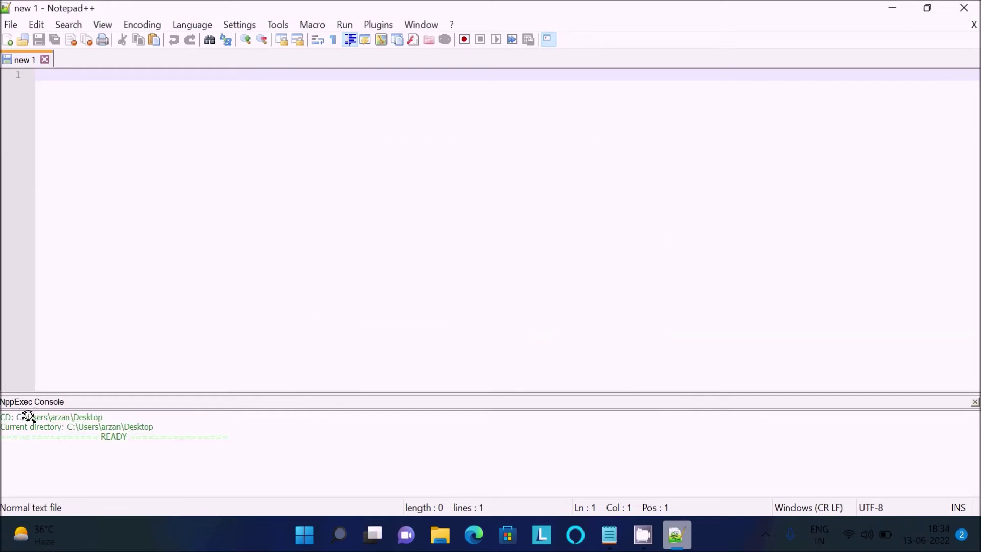
Restore the window and run javac Test.java in the NppExec console.
left_click(927, 9)
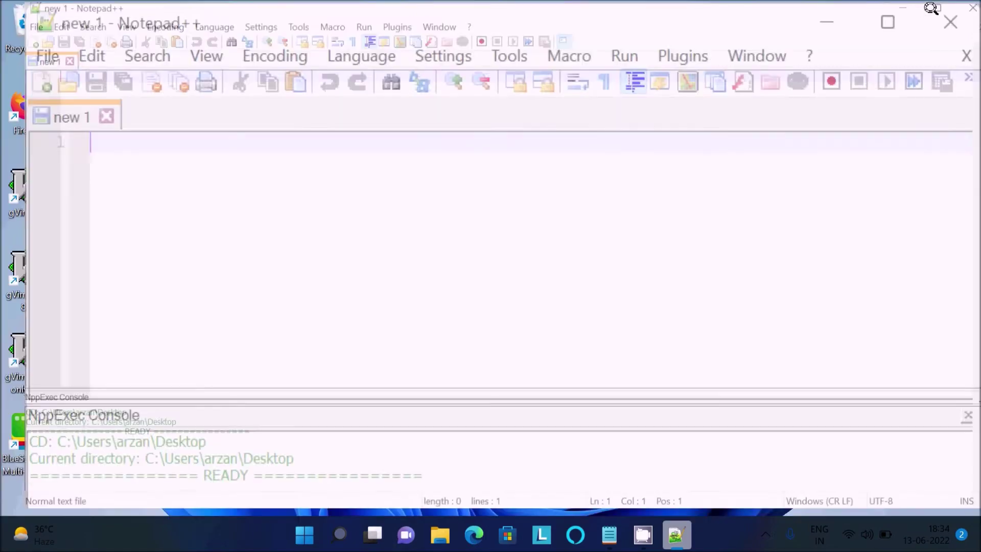
left_click(513, 325)
type("javac Test.java")
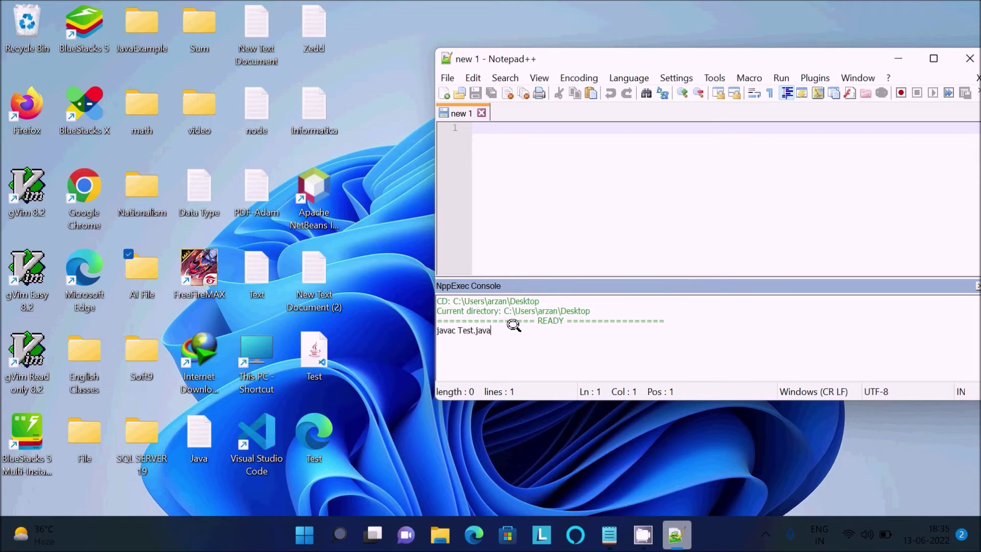
key("Return")
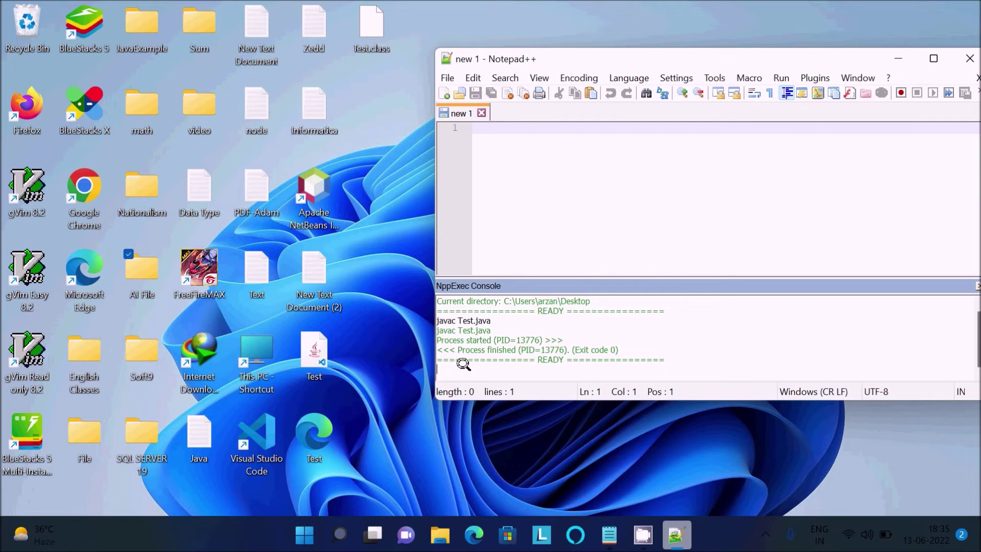
type("appl")
type("etviewer")
type(" Test.")
type("ht")
type("ml")
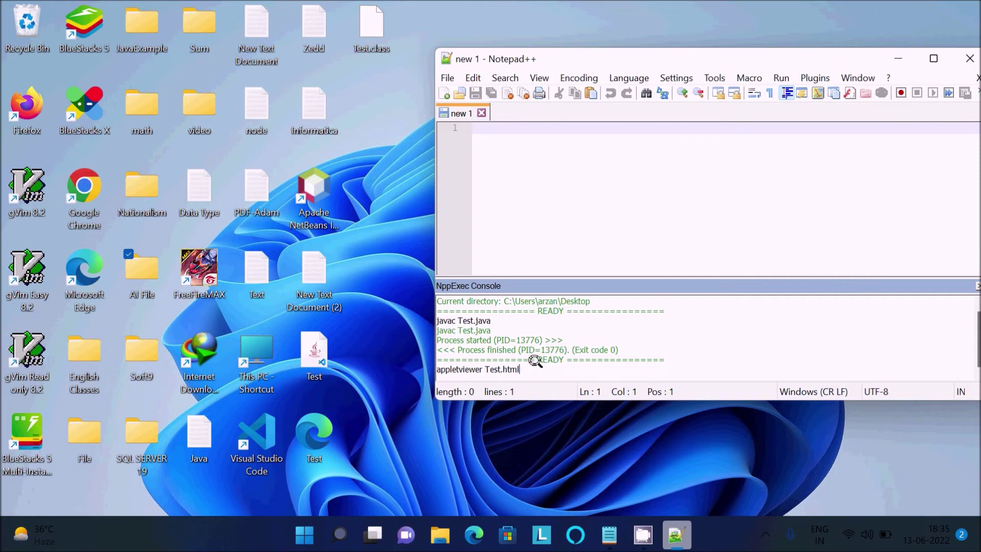
Run appletviewer Test.html, view the Hello world! applet, and close the viewer.
key("Return")
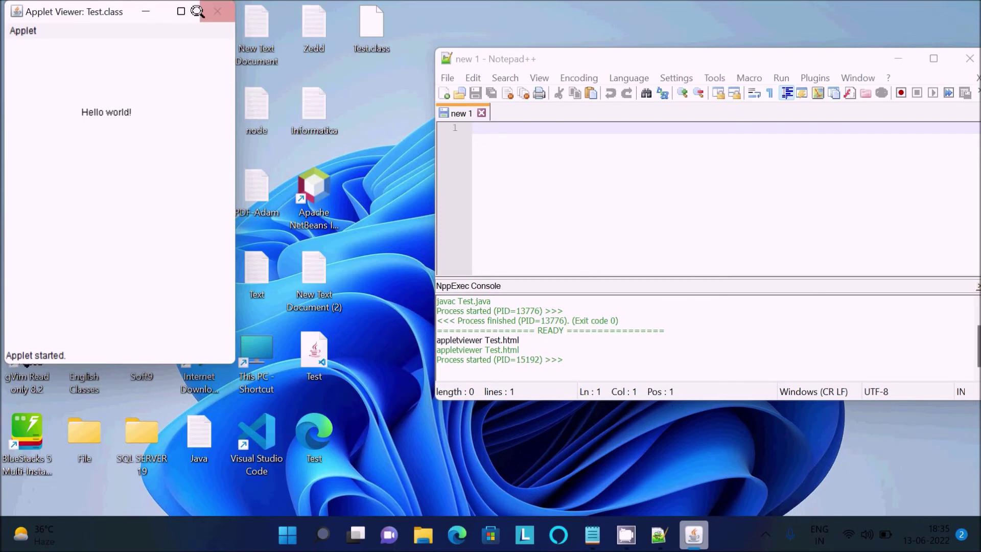
left_click(217, 11)
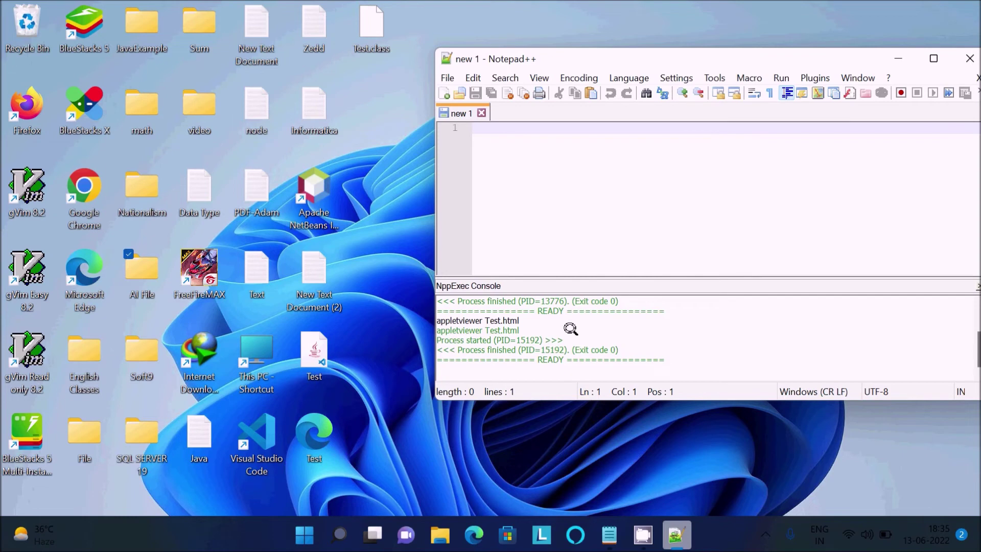
Bring New Text Document (2) forward, then select and deselect its Java code block.
left_click(608, 533)
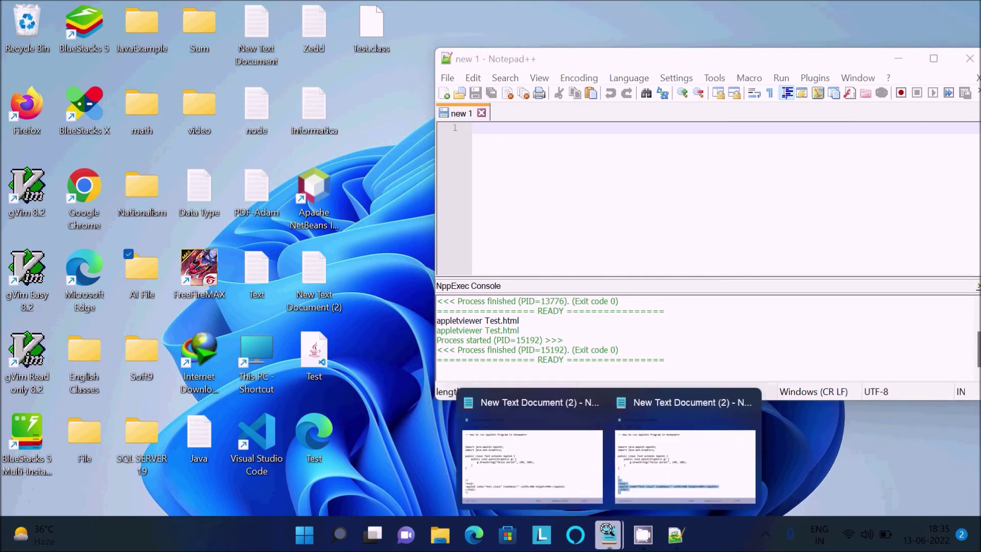
left_click(529, 453)
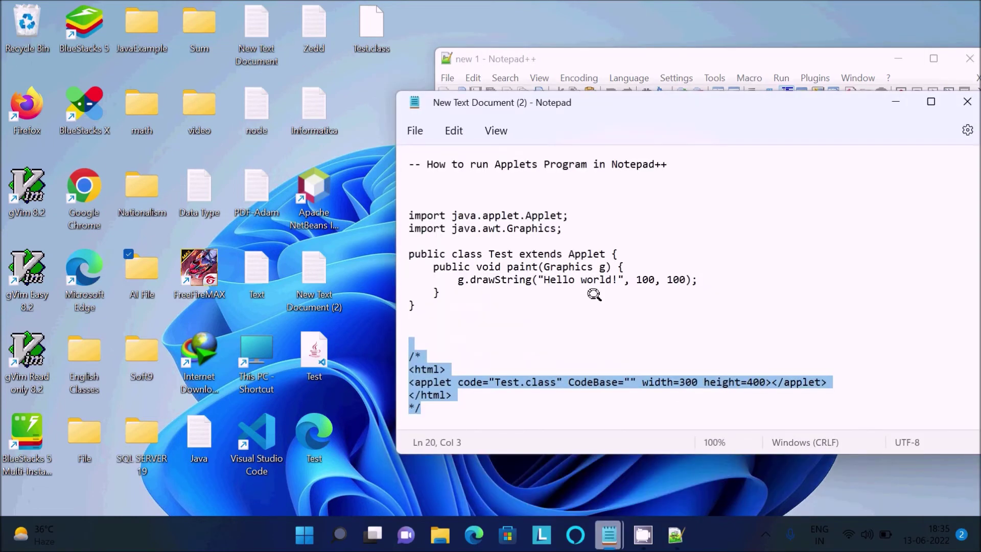
left_click_drag(421, 306, 407, 215)
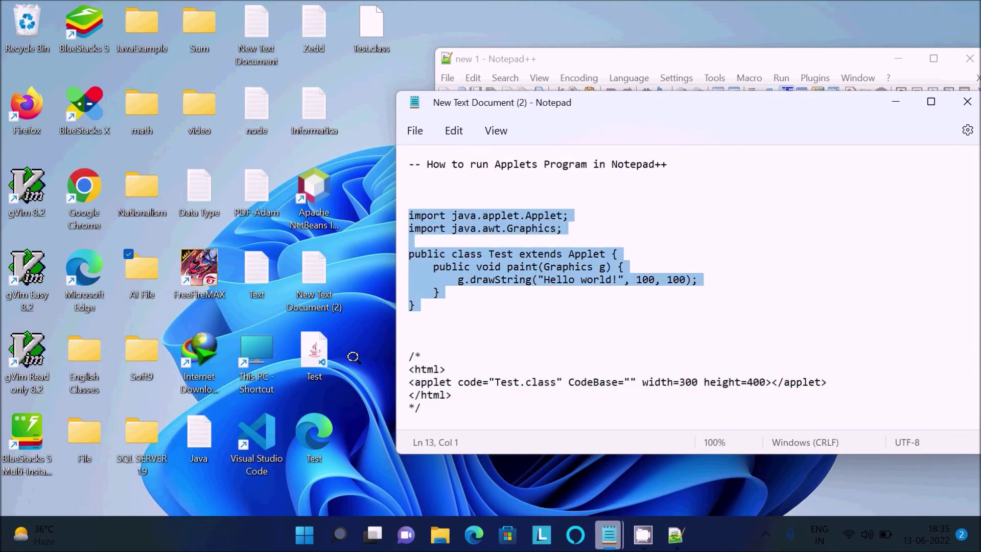
left_click(479, 314)
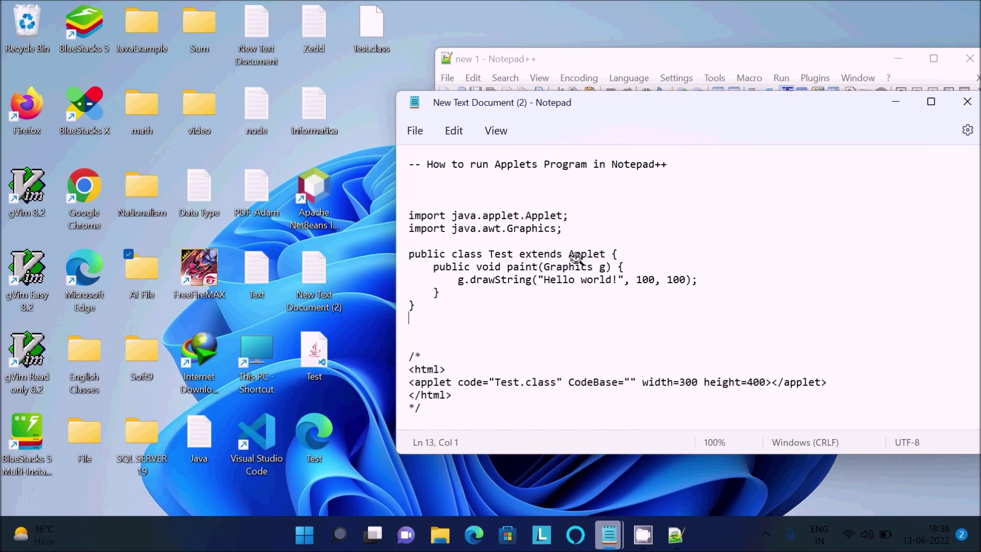
Move the Notepad window aside and minimize it to reveal Notepad++.
left_click_drag(858, 98, 893, 93)
left_click(892, 93)
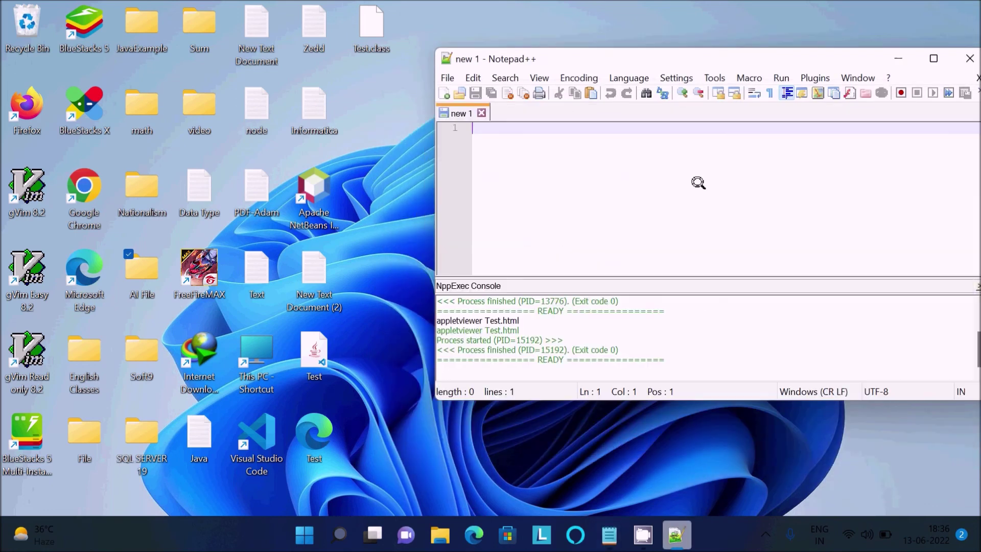